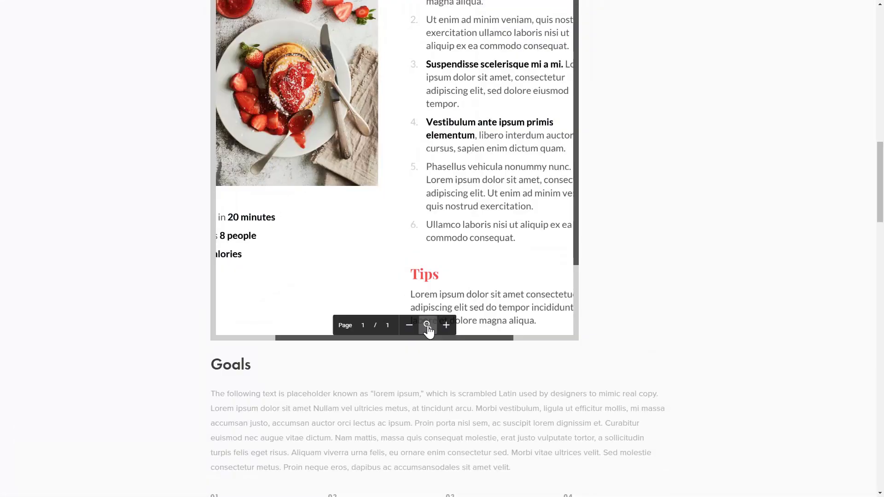
Fit the embedded recipe PDF page back into the viewer
{"action": "left_click", "coordinate": [427, 326]}
{"action": "left_click_drag", "start_coordinate": [880, 176], "coordinate": [880, 117]}
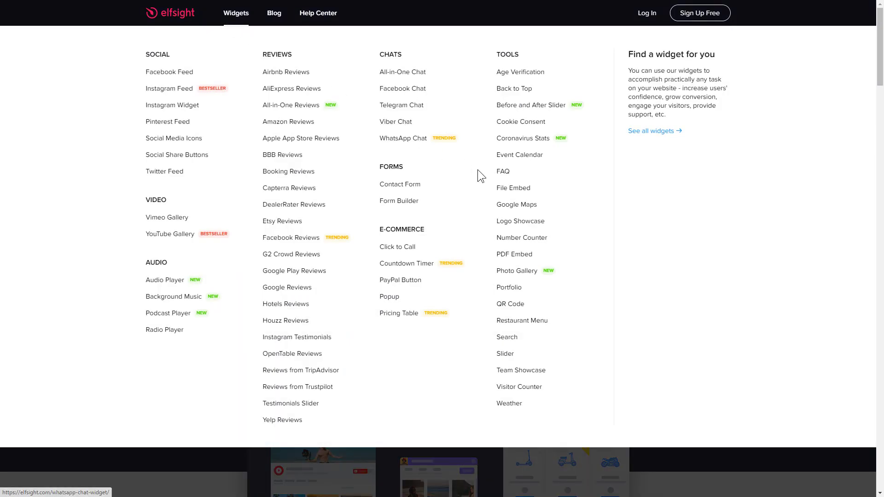
Start the File Embed demo, preview the PowerPoint and manuals templates, then reselect PDF File
{"action": "left_click", "coordinate": [508, 190]}
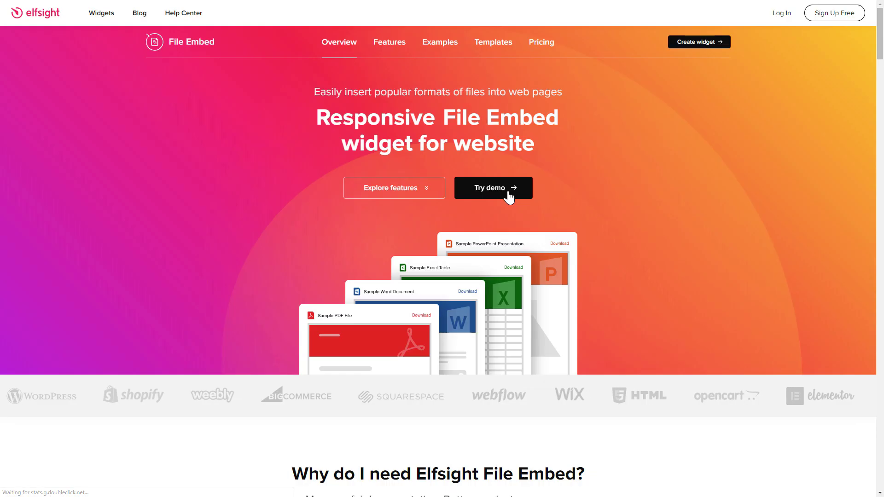
{"action": "left_click", "coordinate": [693, 52]}
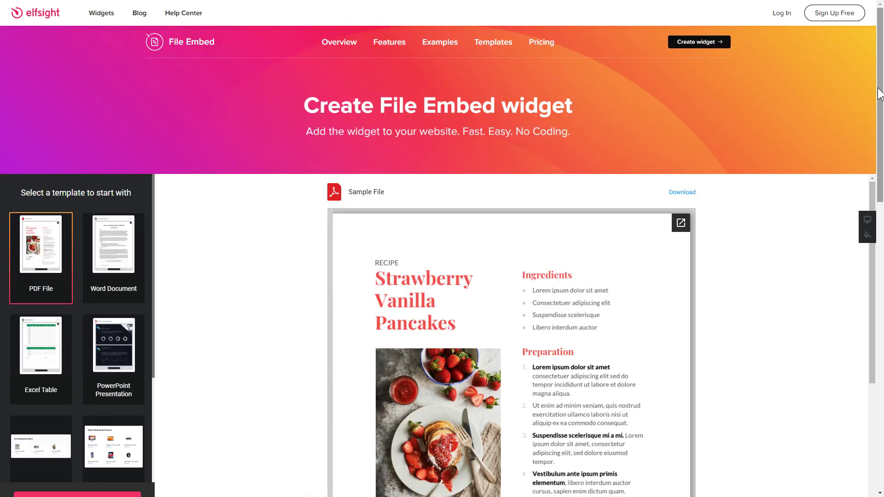
{"action": "scroll", "coordinate": [878, 93], "scroll_direction": "down", "scroll_amount": 2}
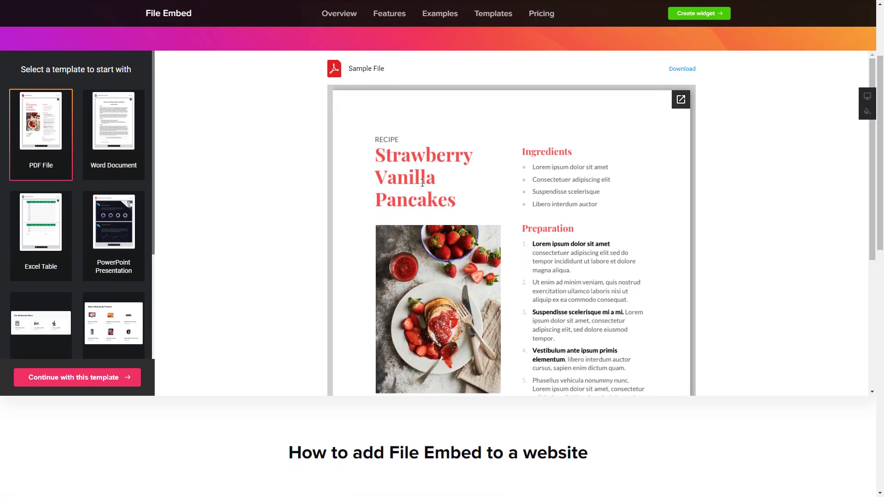
{"action": "left_click", "coordinate": [114, 238]}
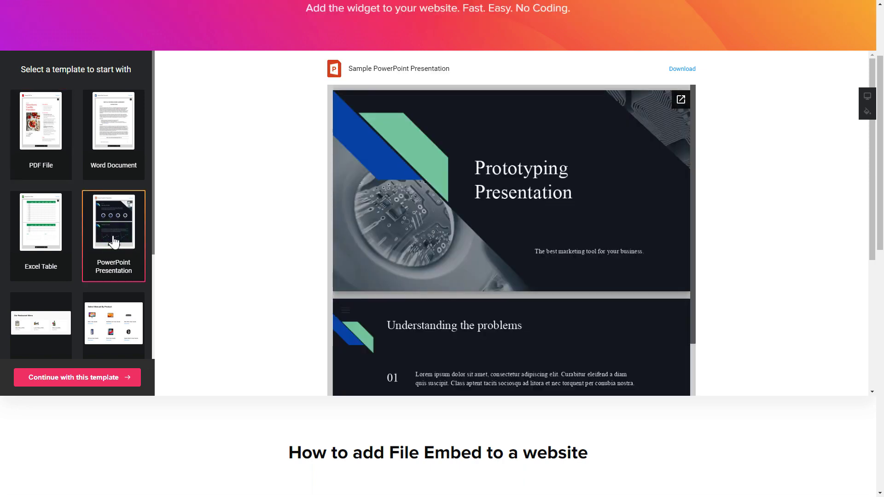
{"action": "left_click", "coordinate": [116, 329]}
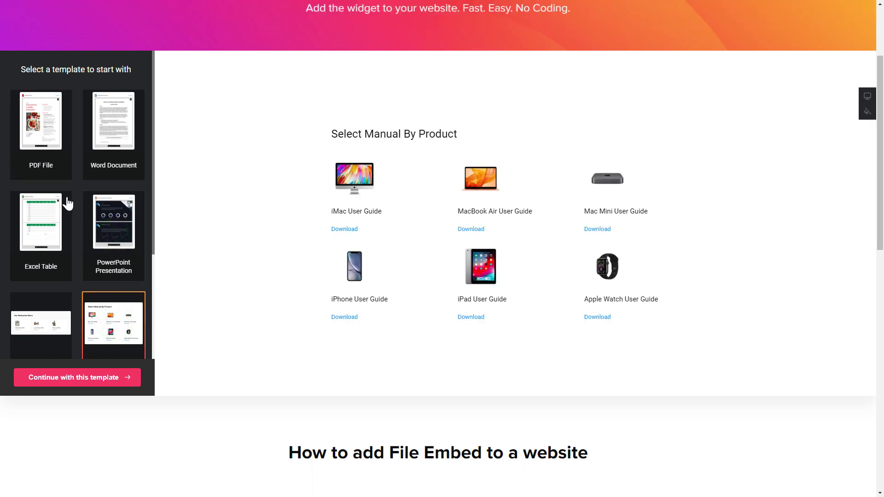
{"action": "left_click", "coordinate": [39, 162]}
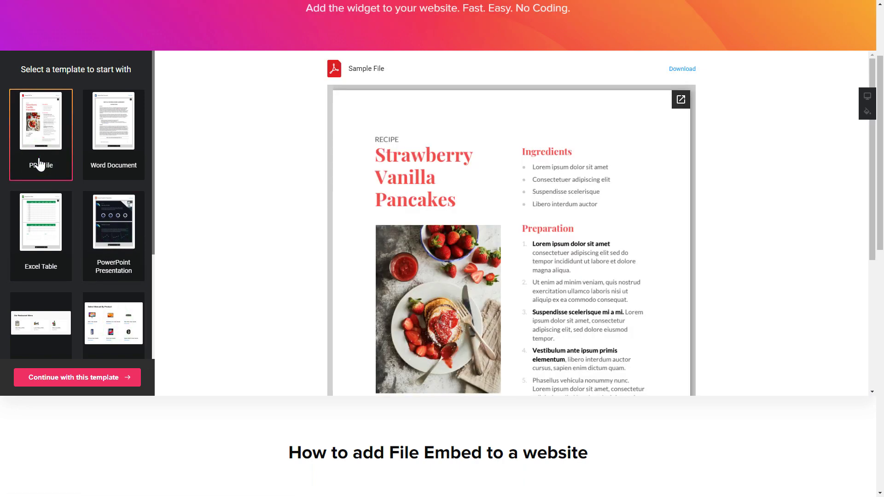
Continue with the PDF template and inspect the Sample File entry and File Manager
{"action": "left_click", "coordinate": [76, 384]}
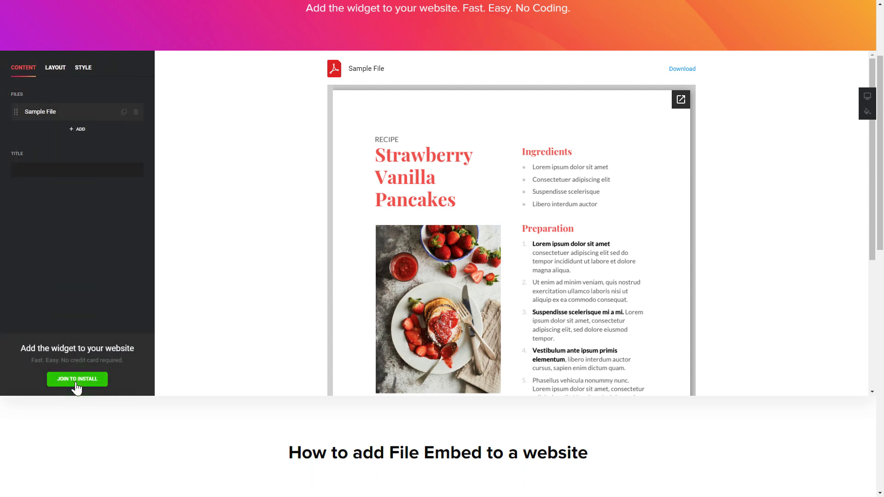
{"action": "left_click", "coordinate": [104, 117]}
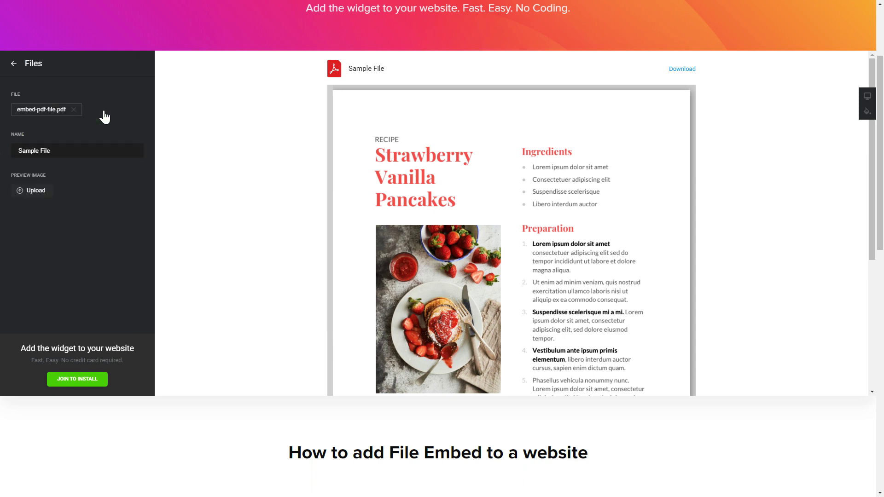
{"action": "left_click", "coordinate": [50, 111]}
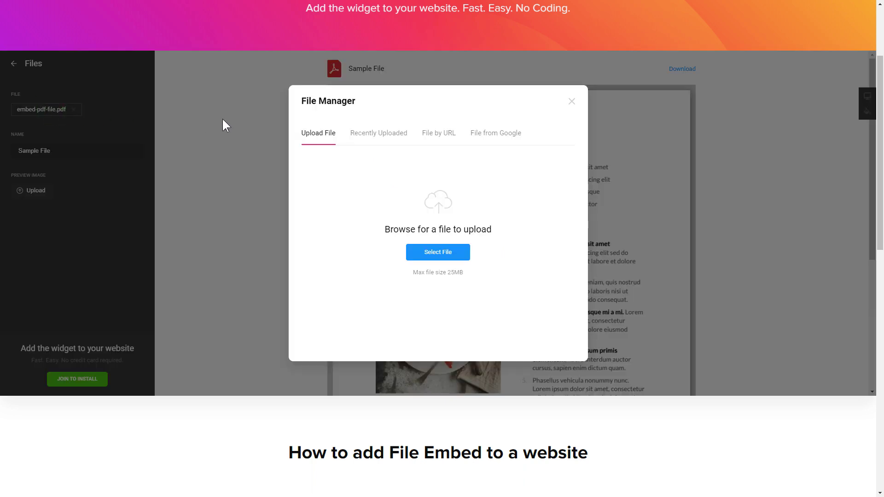
{"action": "left_click", "coordinate": [570, 101]}
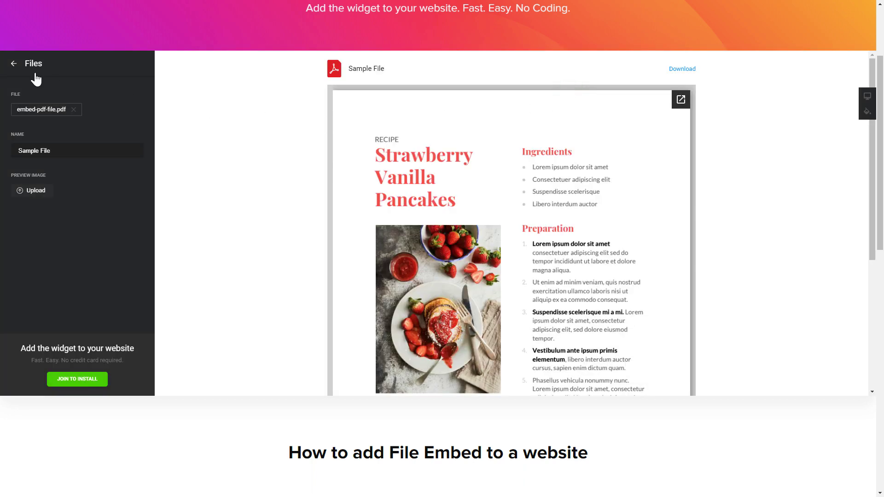
{"action": "left_click", "coordinate": [13, 63]}
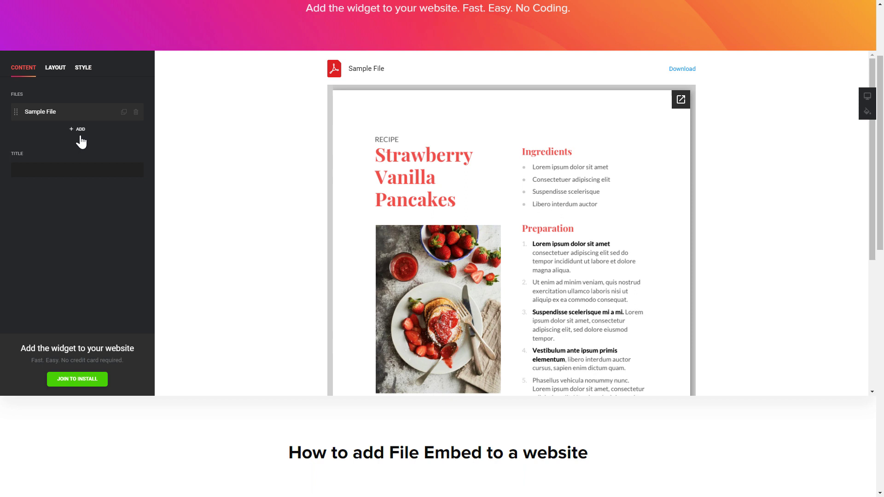
Browse the widget's Layout, Style and Content settings tabs
{"action": "left_click", "coordinate": [56, 68]}
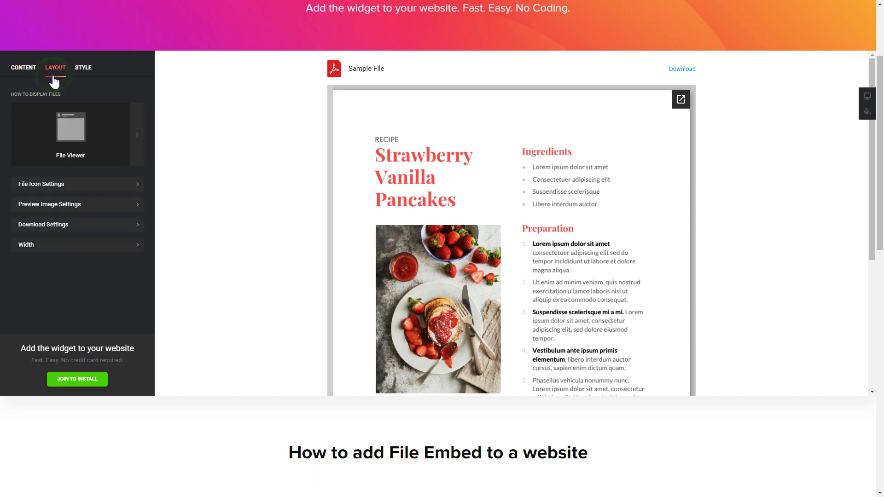
{"action": "left_click", "coordinate": [82, 81]}
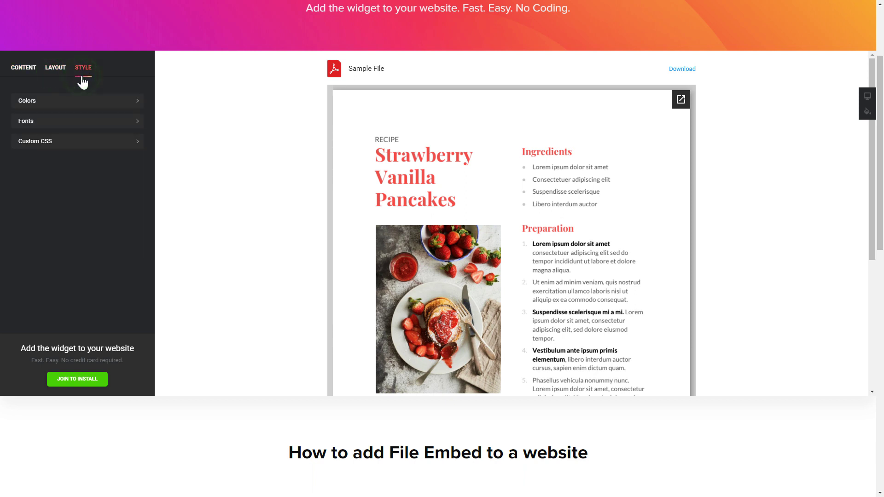
{"action": "left_click", "coordinate": [25, 72]}
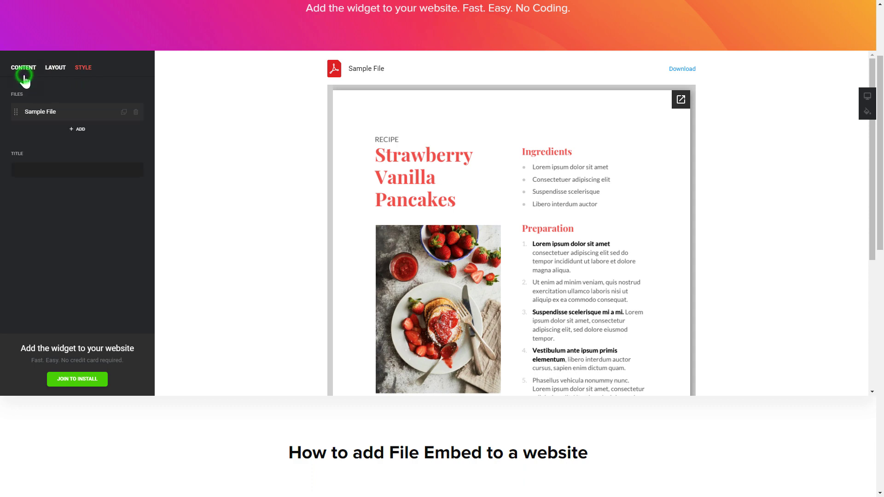
Choose JOIN TO INSTALL and enter an email and password in the Sign Up popup
{"action": "left_click", "coordinate": [78, 380]}
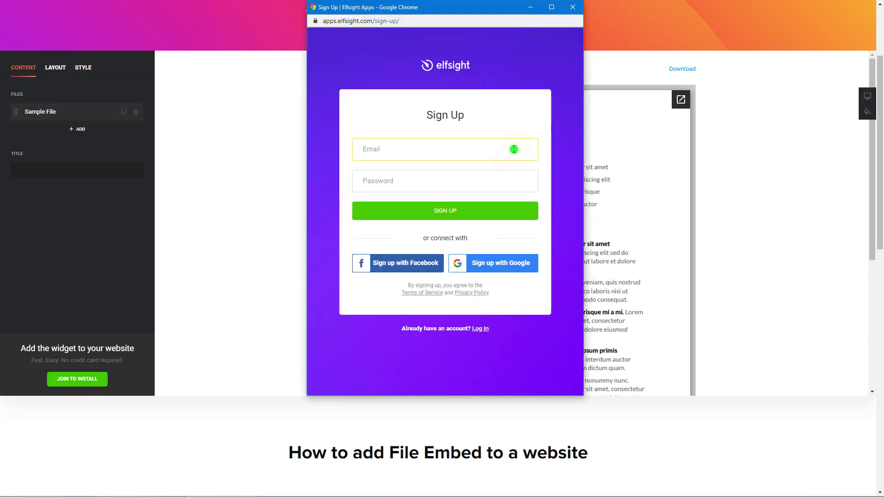
{"action": "type", "text": "example@elfsight.com"}
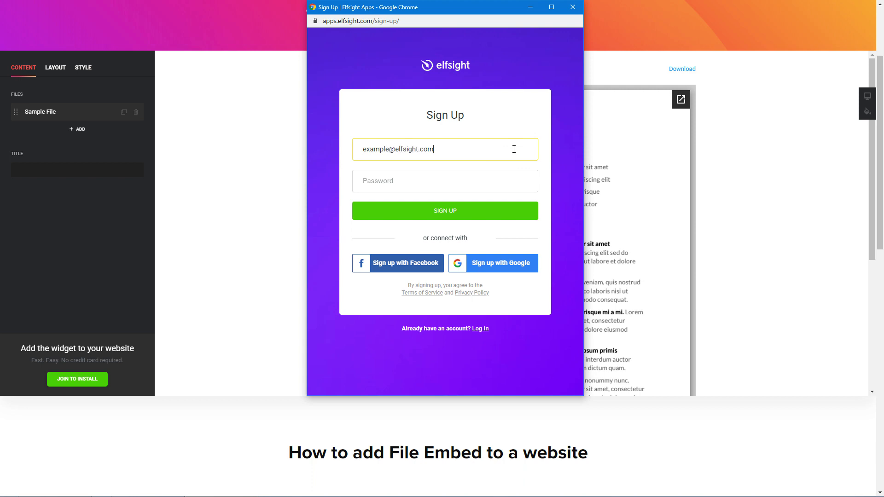
{"action": "left_click", "coordinate": [510, 182]}
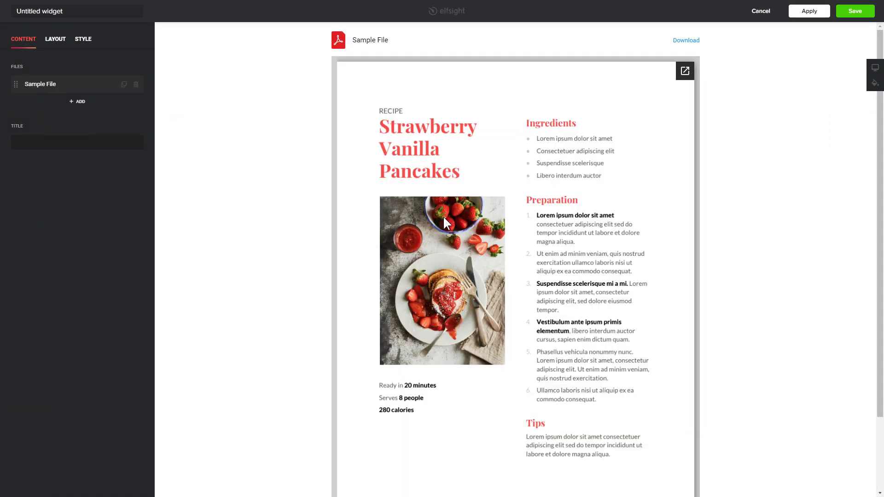
Save the recipe widget, select the Lite plan, and copy the Add the widget code
{"action": "left_click", "coordinate": [855, 14]}
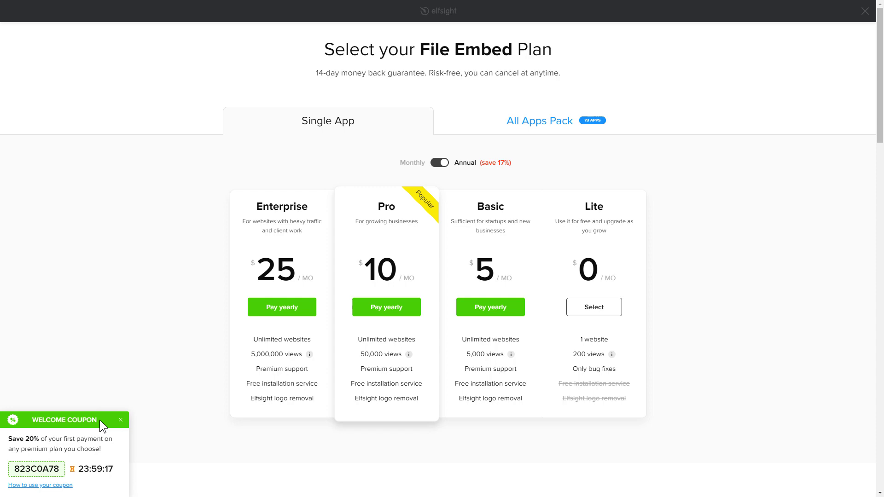
{"action": "left_click", "coordinate": [593, 313]}
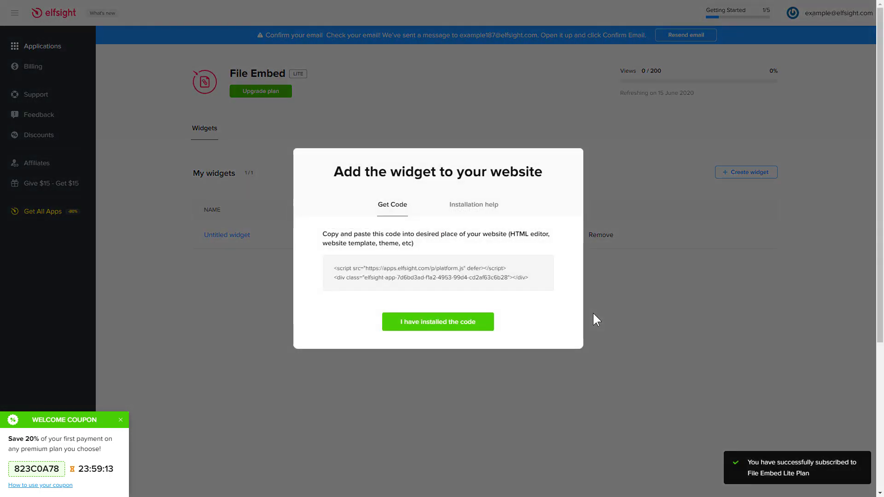
{"action": "left_click", "coordinate": [538, 281]}
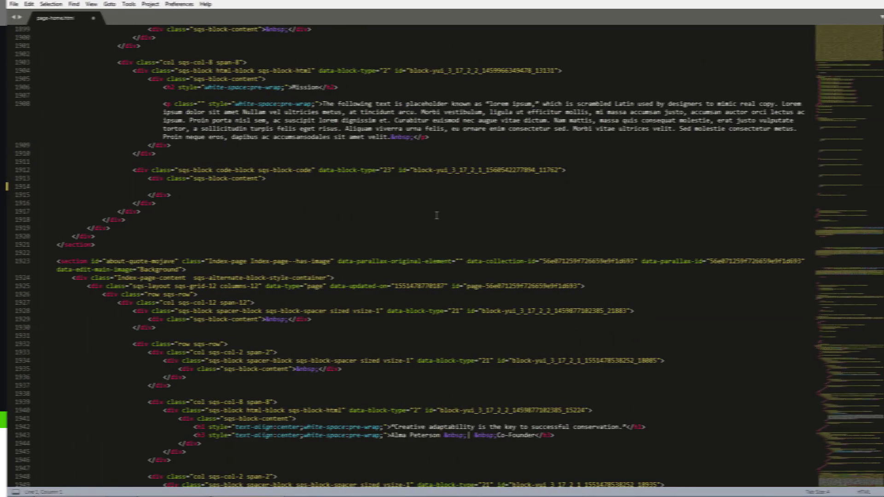
Paste the Elfsight code into the empty sqs-block-content div and save page-home.html
{"action": "left_click", "coordinate": [200, 187]}
{"action": "right_click", "coordinate": [200, 187]}
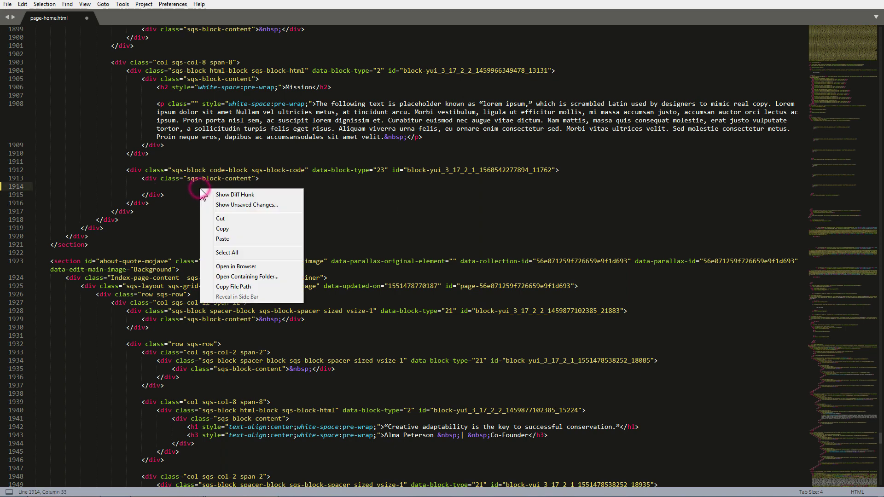
{"action": "left_click", "coordinate": [222, 239]}
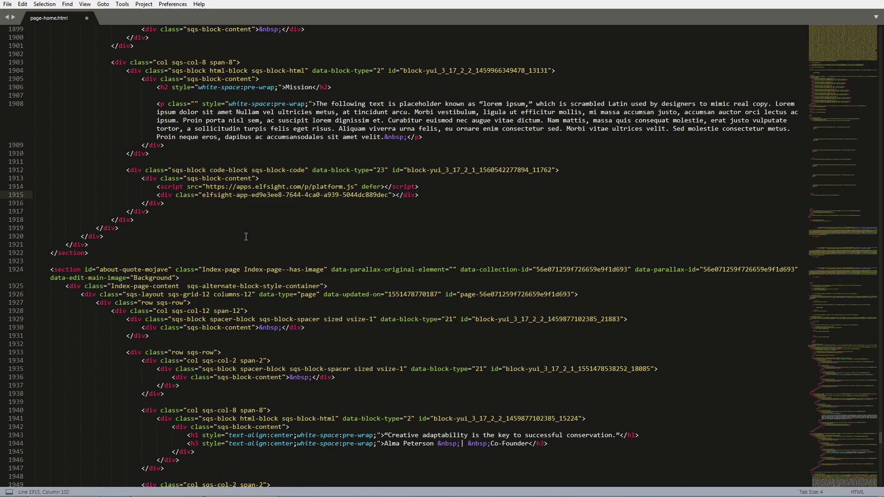
{"action": "left_click", "coordinate": [7, 4]}
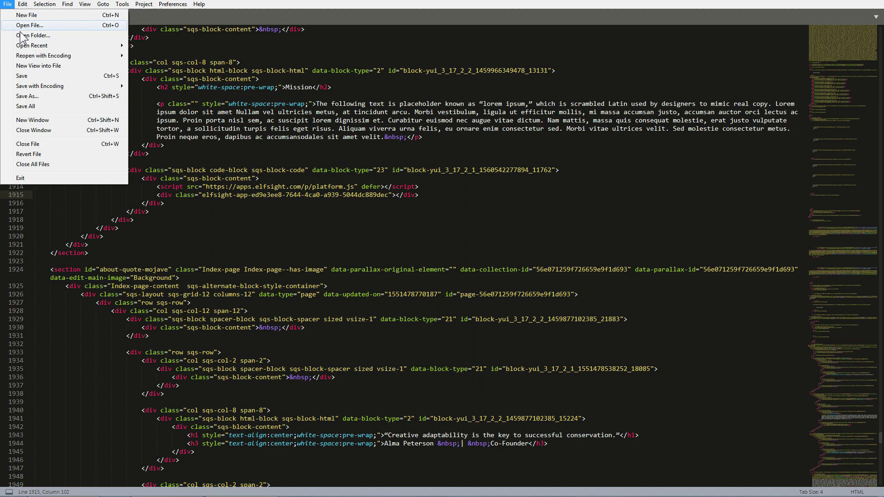
{"action": "left_click", "coordinate": [38, 76]}
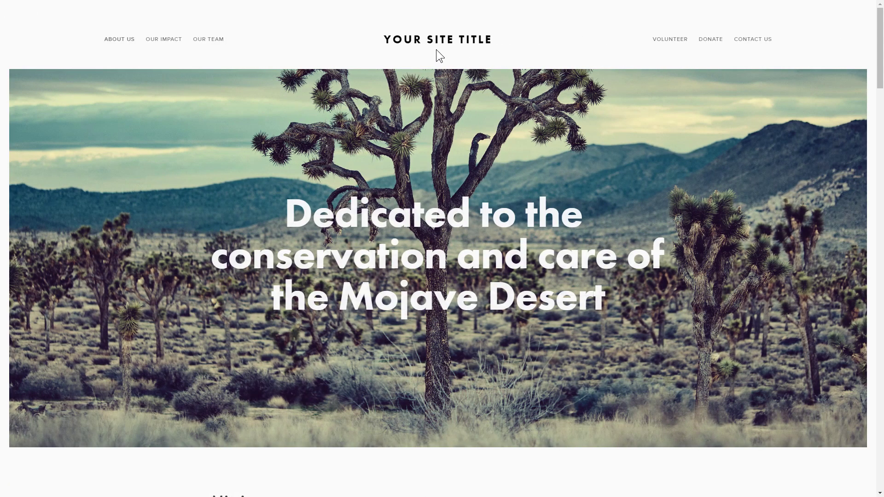
{"action": "left_click_drag", "start_coordinate": [879, 49], "coordinate": [881, 186]}
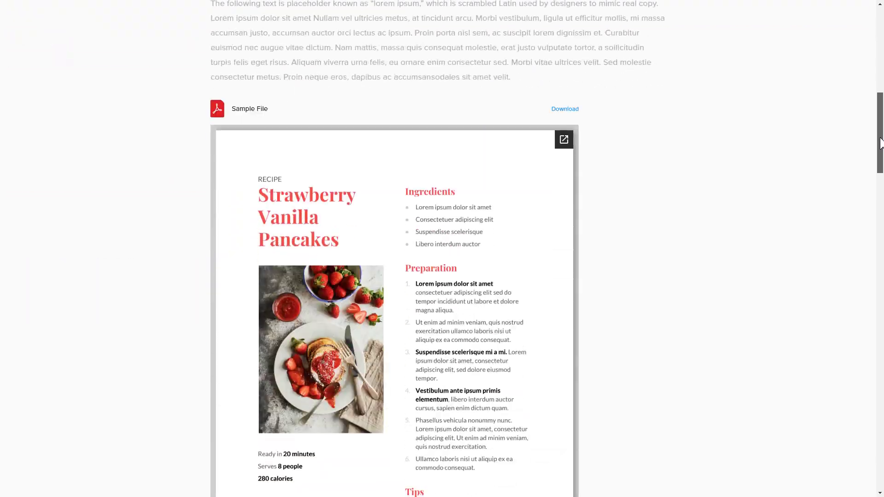
Zoom in on the embedded recipe PDF, then fit it back to the page
{"action": "left_click", "coordinate": [446, 324]}
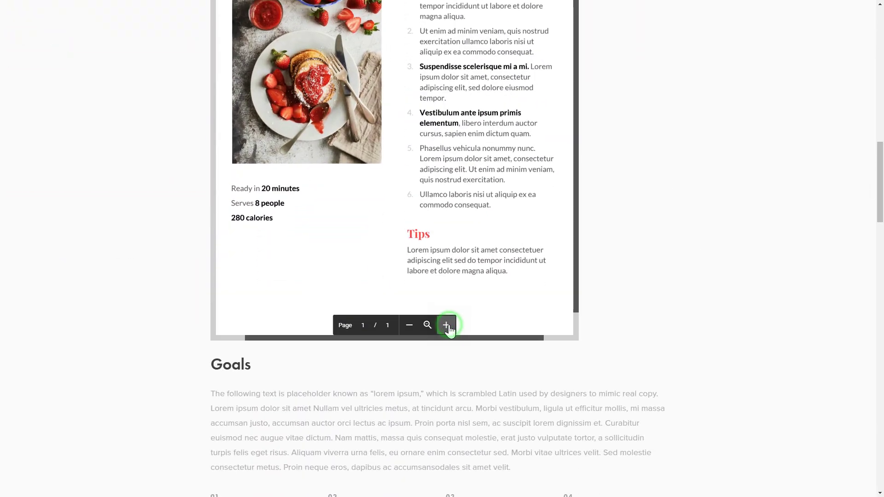
{"action": "left_click", "coordinate": [428, 325]}
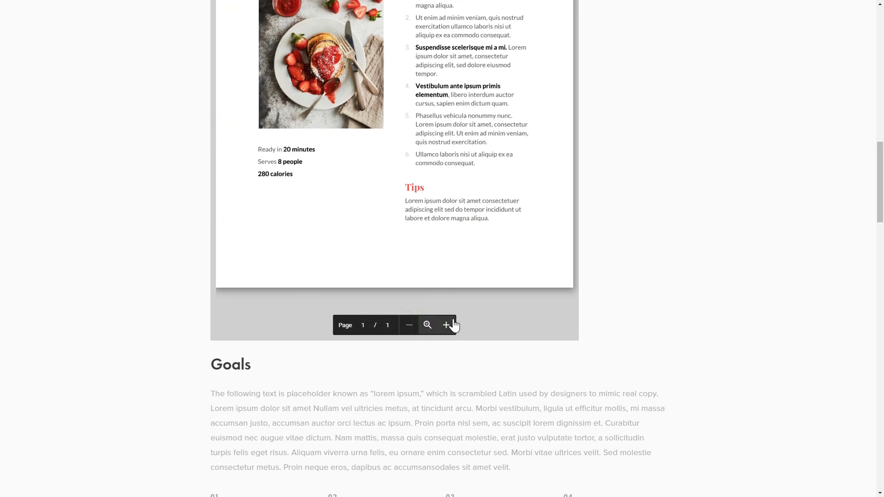
{"action": "left_click_drag", "start_coordinate": [878, 172], "coordinate": [841, 133]}
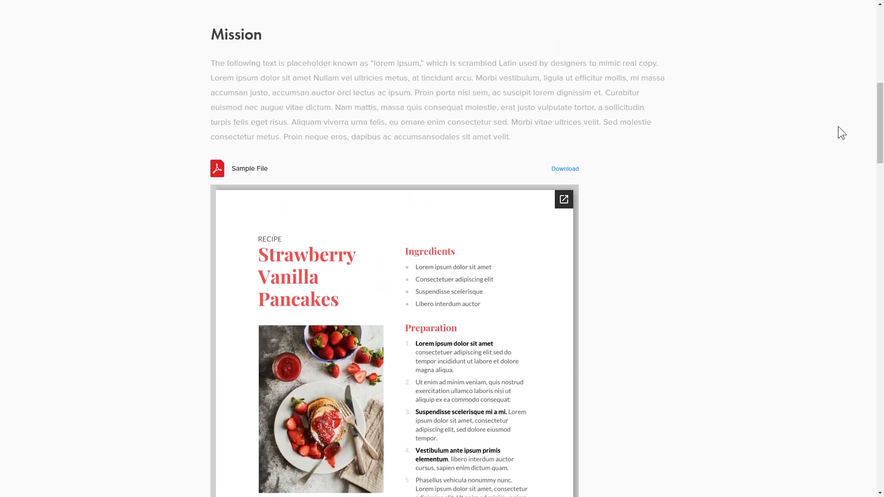